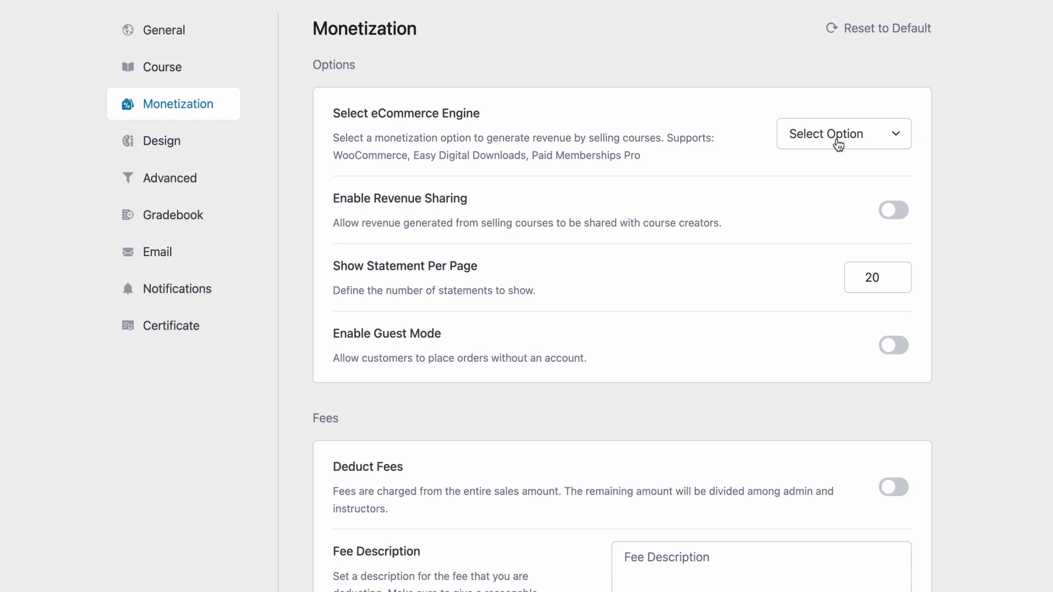
- Choose WooCommerce as the eCommerce engine for selling courses and save the settings
click(872, 144)
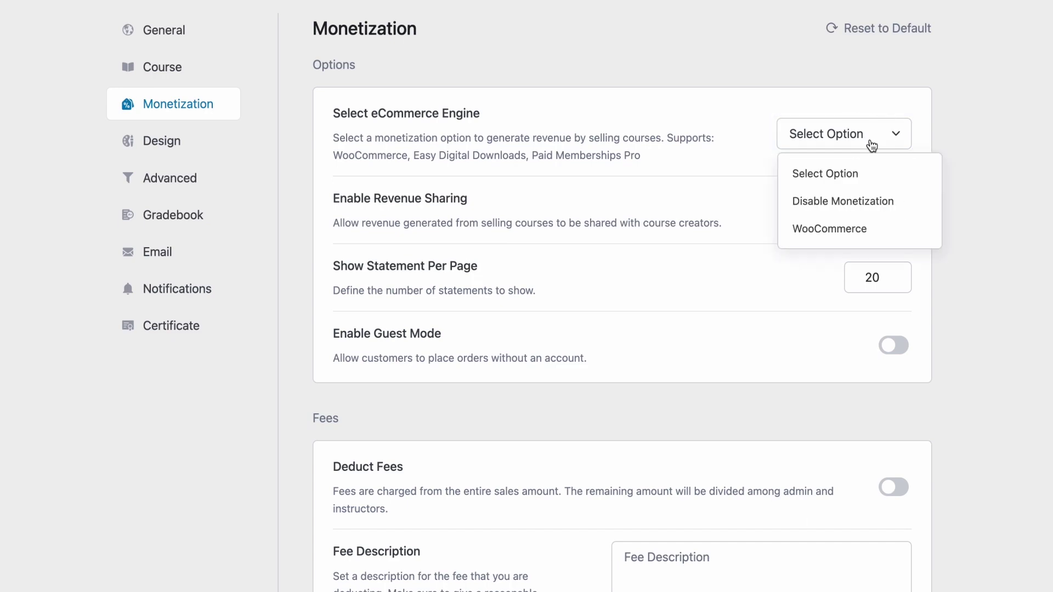
click(853, 232)
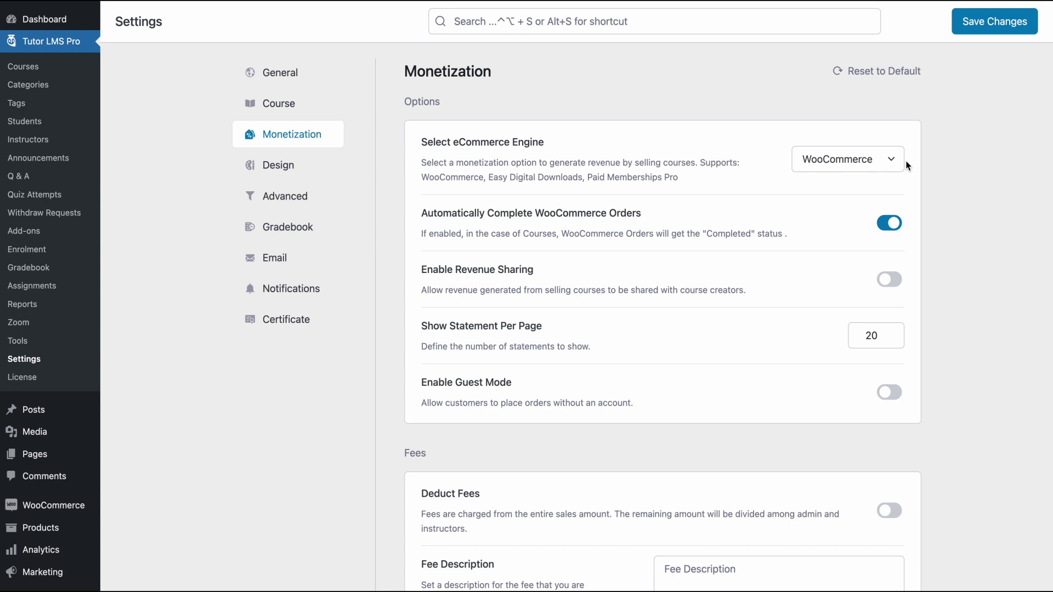
click(1009, 33)
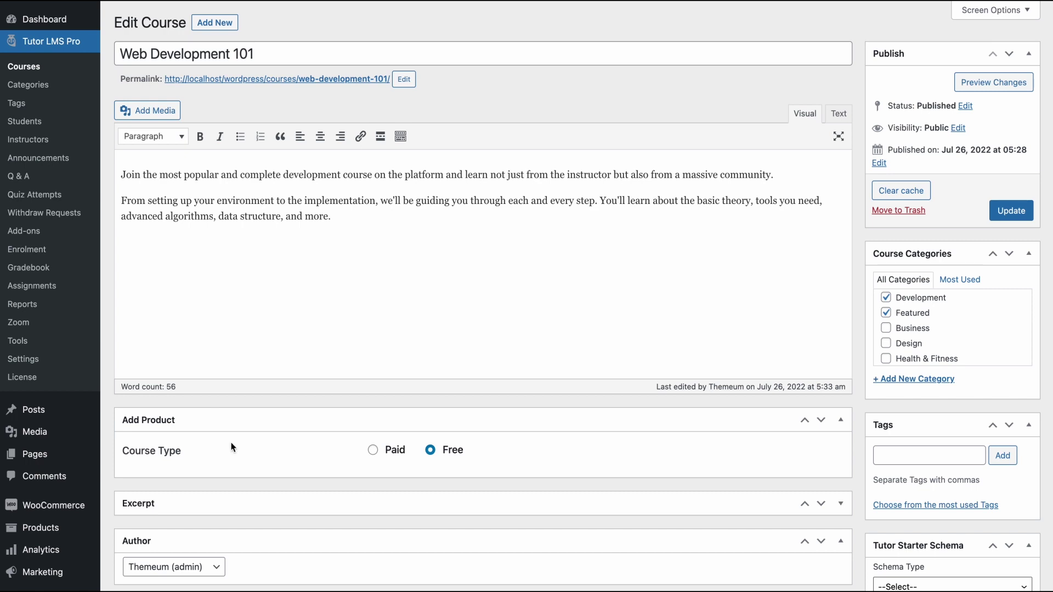
- Switch Web Development 101 to Paid with regular price 10, no sale price, and update the course
click(389, 451)
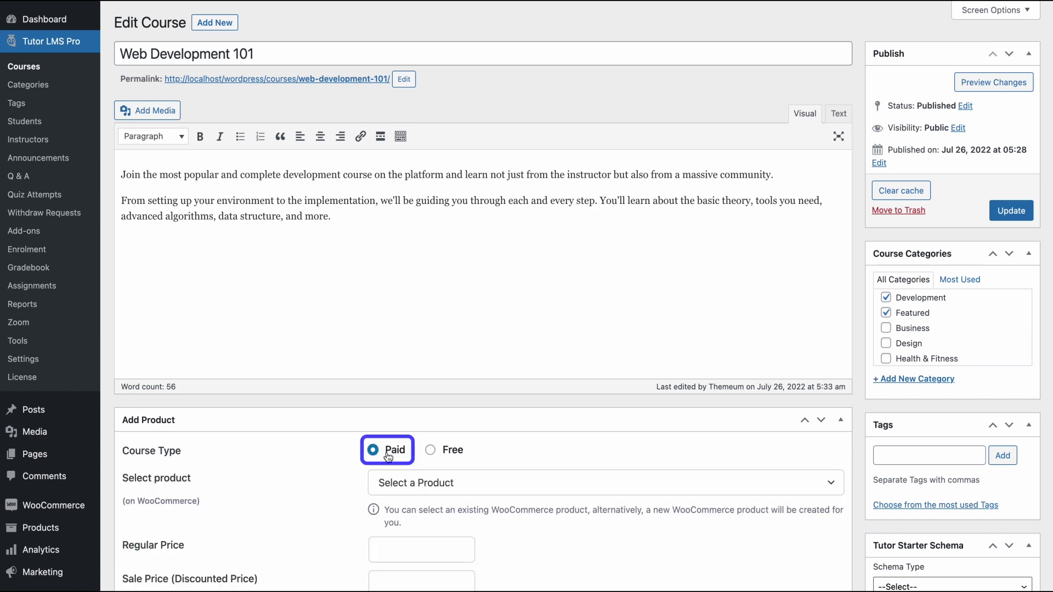
scroll(387, 448, down, 2)
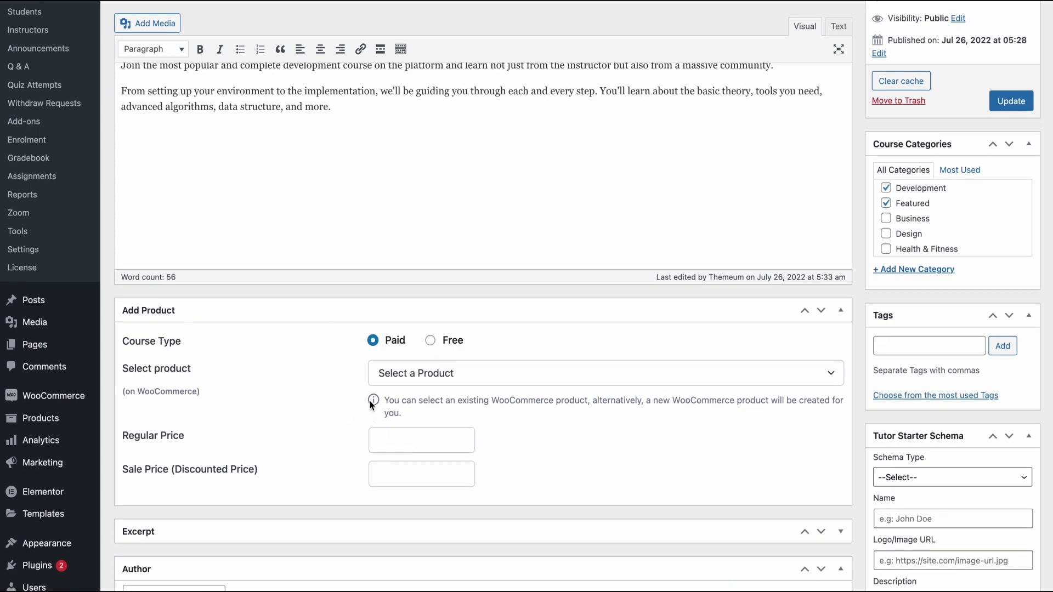
mouse_move(422, 549)
click(392, 446)
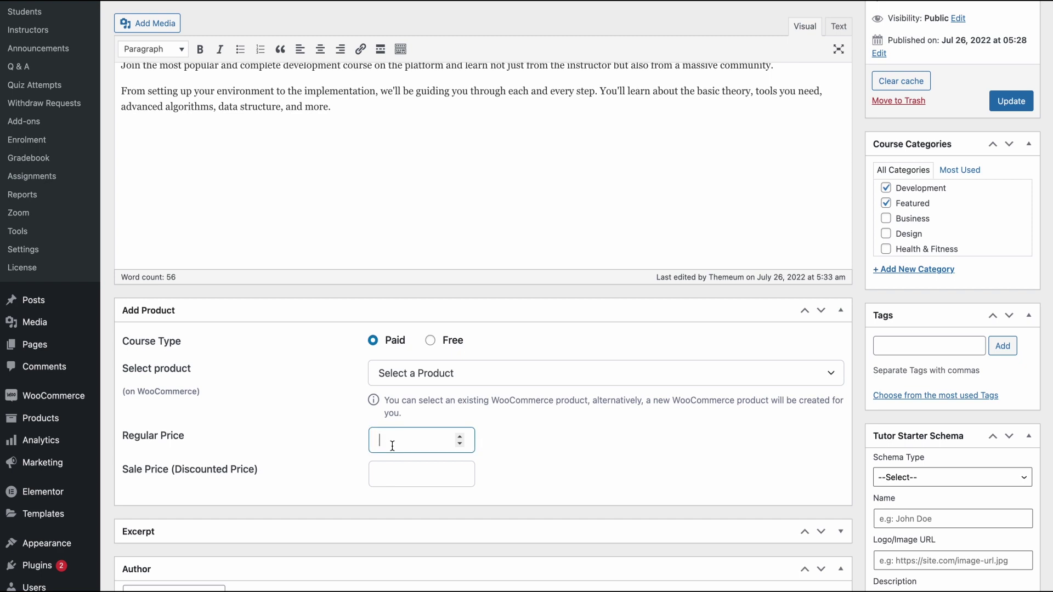
text(10)
click(398, 477)
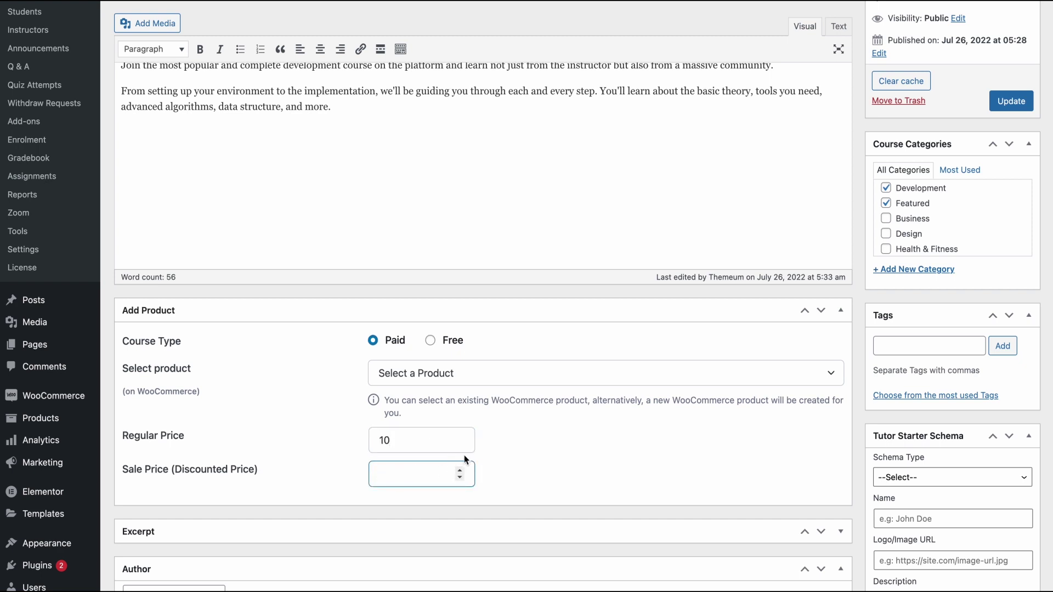
click(513, 450)
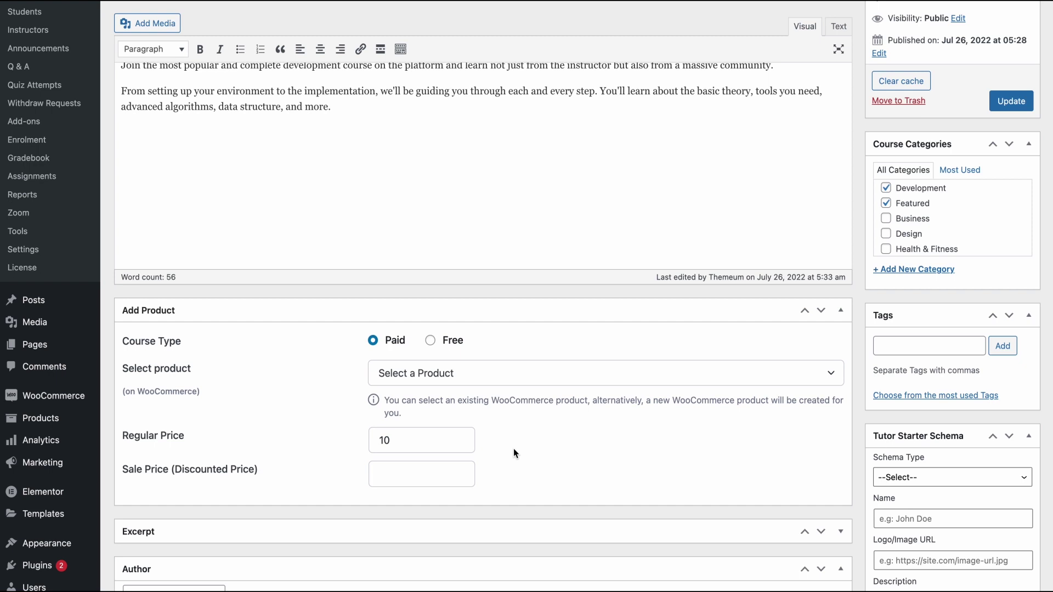
click(1004, 102)
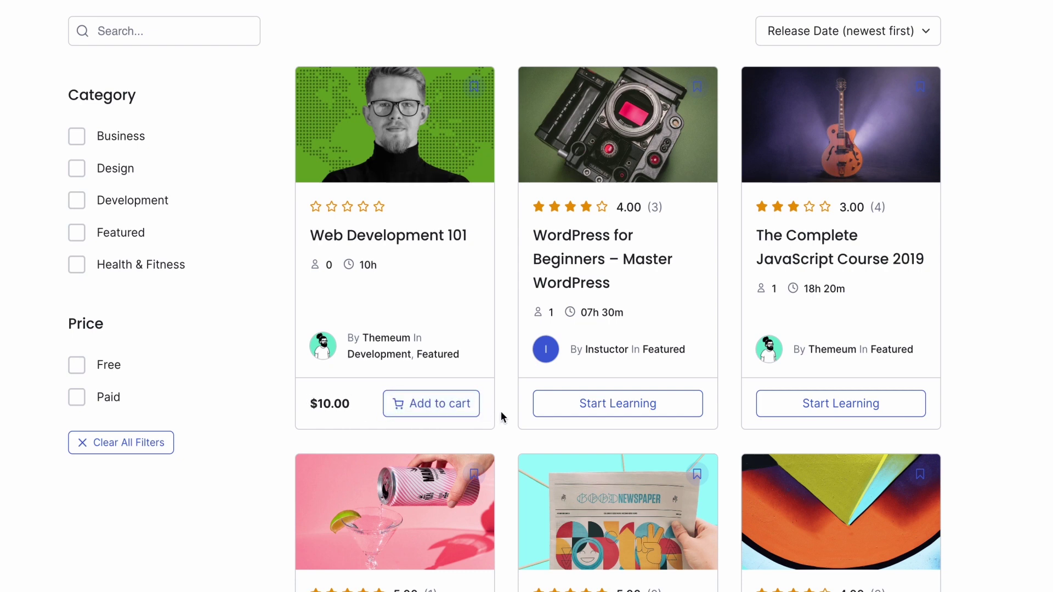
scroll(501, 417, down, 1)
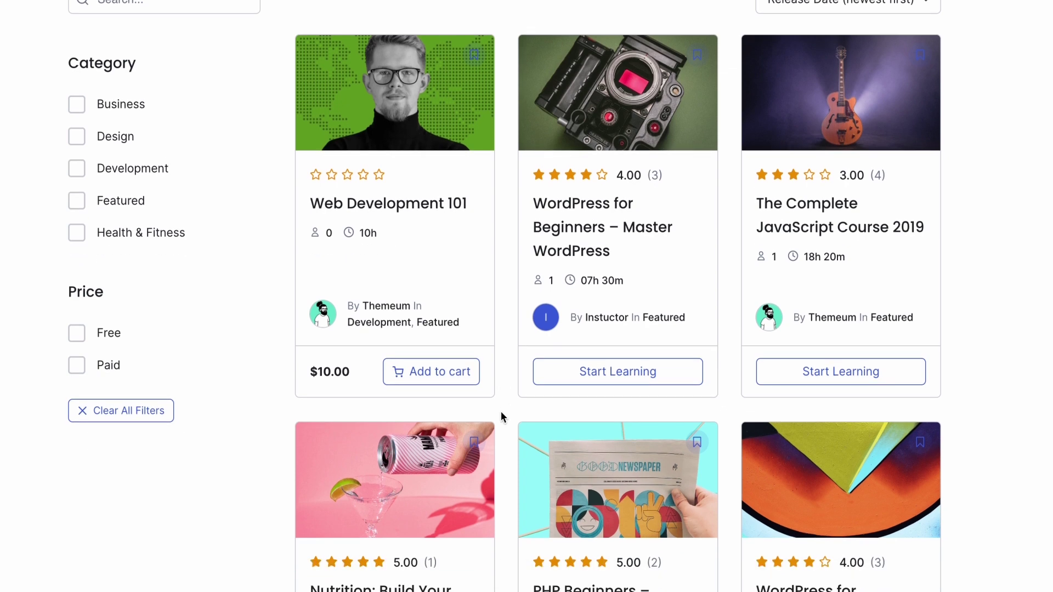
scroll(501, 417, down, 2)
scroll(501, 417, down, 1)
scroll(501, 417, down, 2)
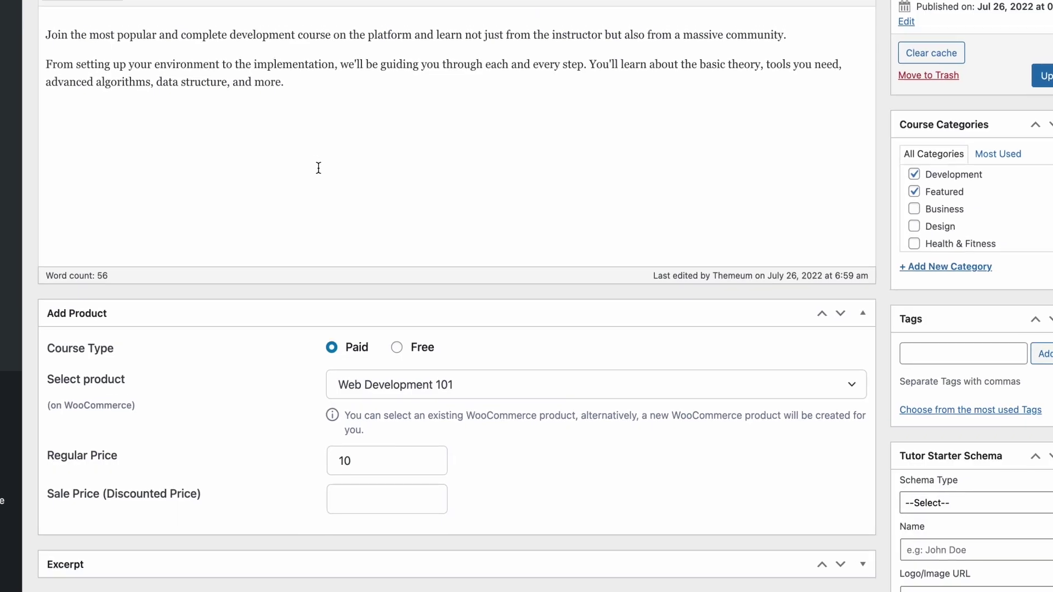